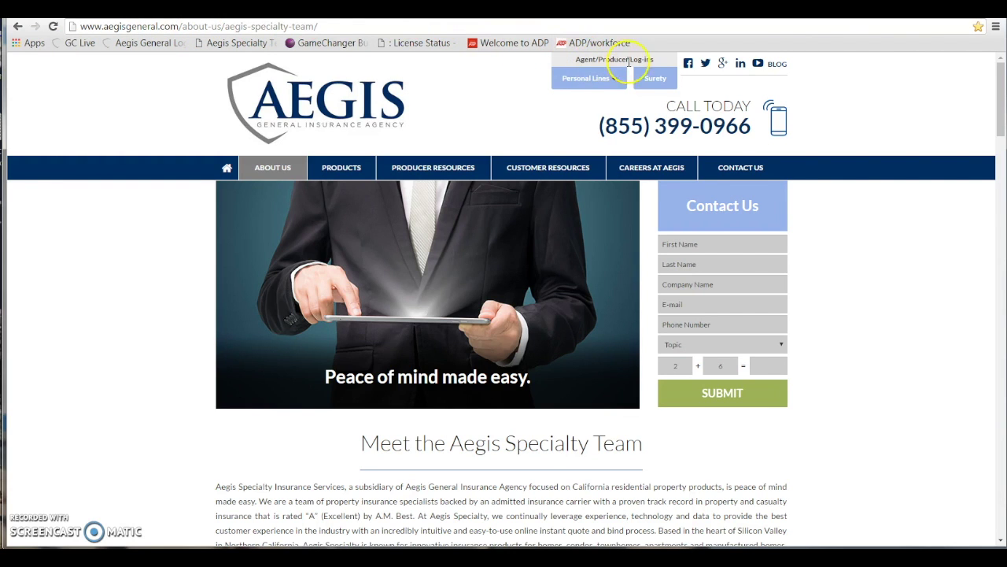
Open the Personal Lines California login page and bookmark it as Aegis General Login
{"action": "left_click", "coordinate": [592, 78]}
{"action": "left_click", "coordinate": [582, 103]}
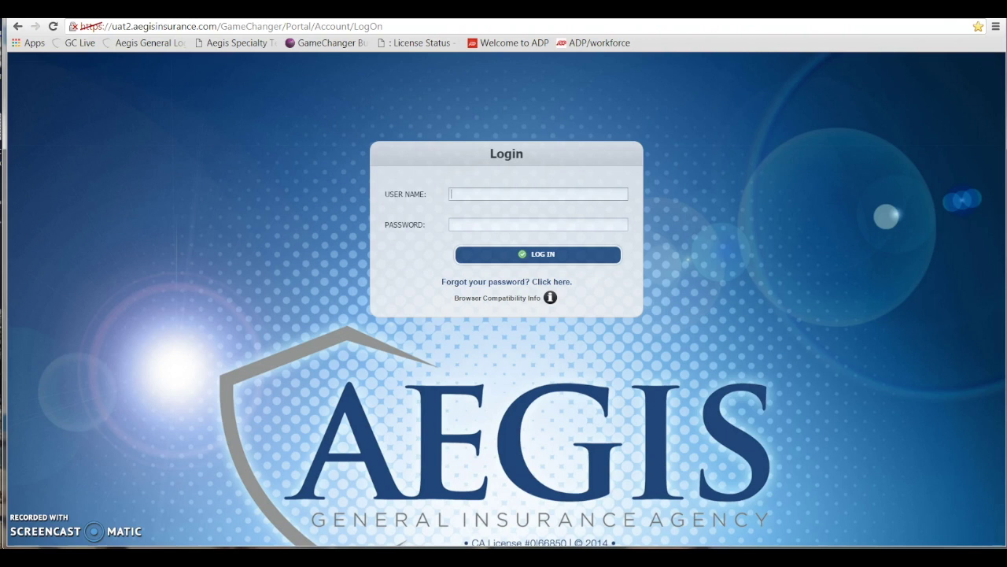
{"action": "left_click", "coordinate": [978, 27]}
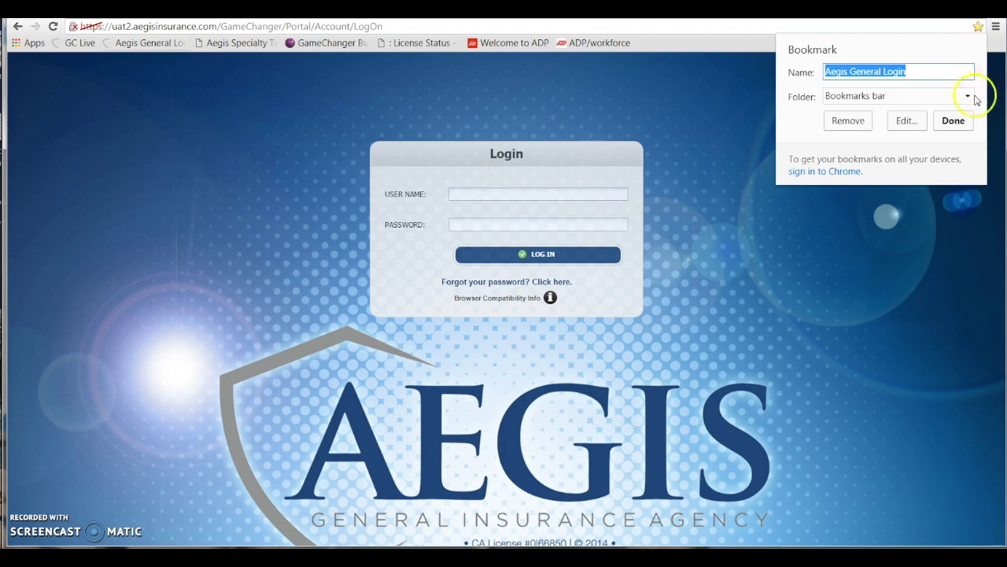
{"action": "left_click", "coordinate": [959, 120]}
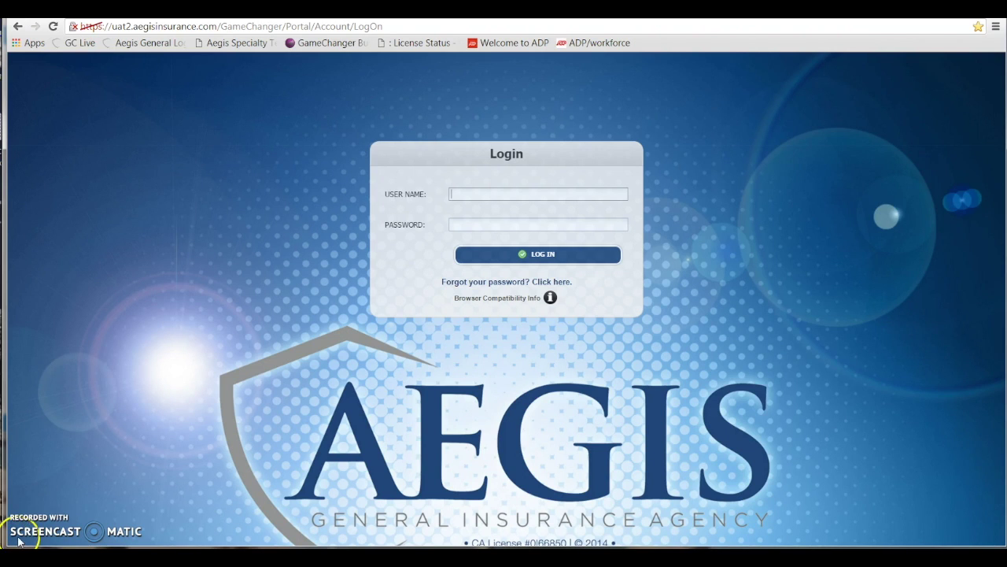
Replace the autofilled password with the correct account password and log in
{"action": "left_click", "coordinate": [518, 223]}
{"action": "double_click", "coordinate": [518, 224]}
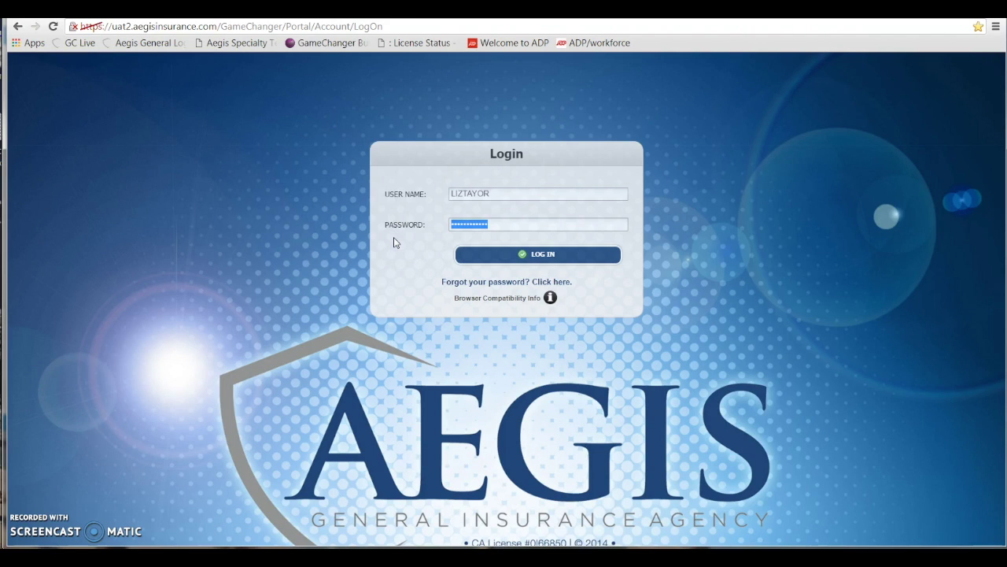
{"action": "type", "text": "***********"}
{"action": "left_click", "coordinate": [477, 255]}
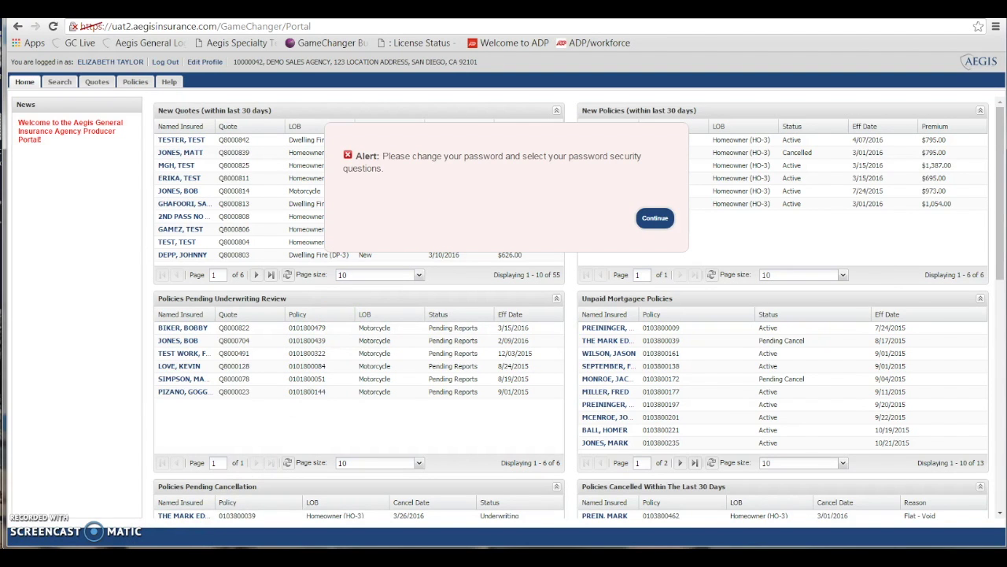
Continue from the password alert and verify identity with the current account password
{"action": "left_click", "coordinate": [657, 219]}
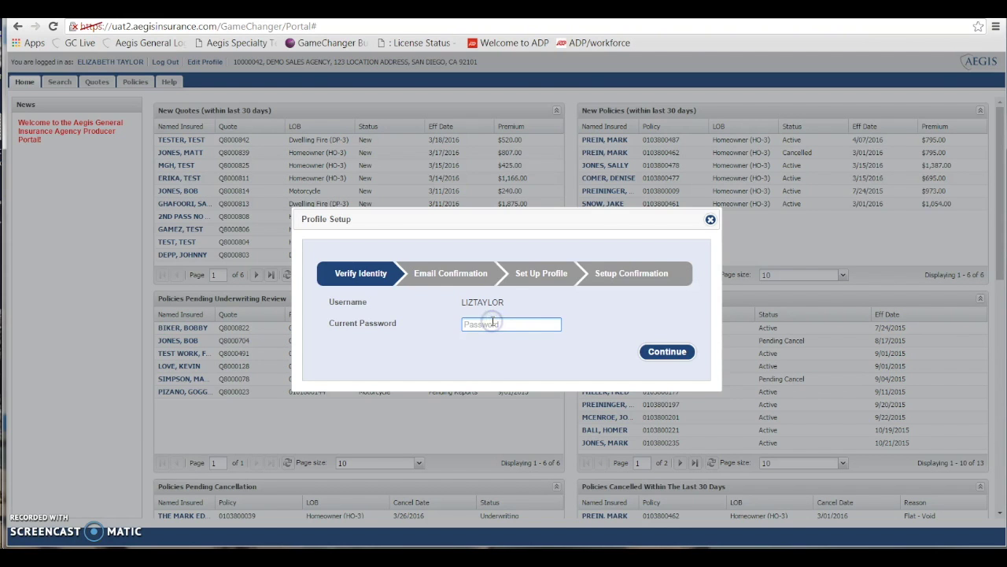
{"action": "left_click", "coordinate": [680, 356]}
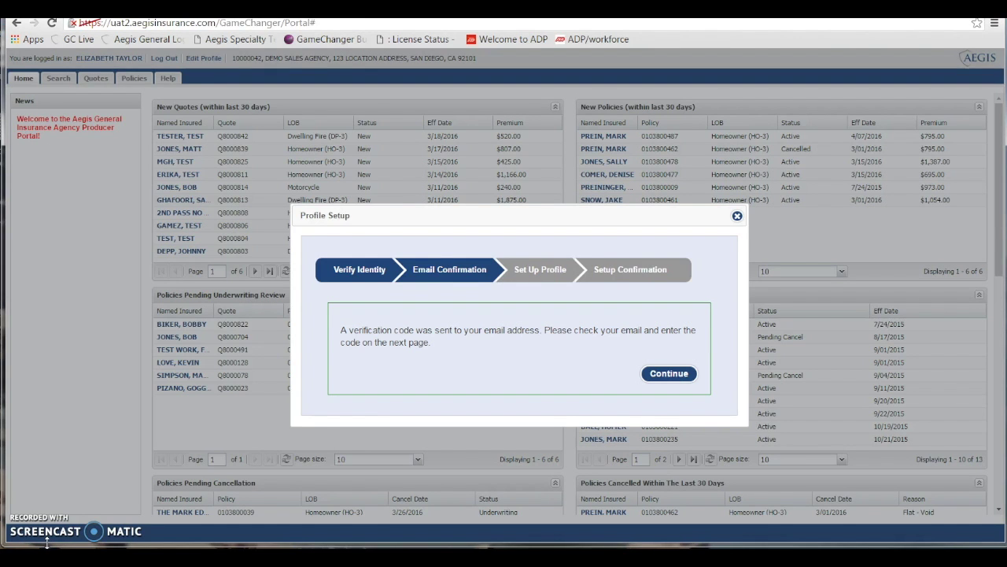
Copy the verification code from the Profile Setup email in Outlook, then return to the portal
{"action": "left_click", "coordinate": [47, 542]}
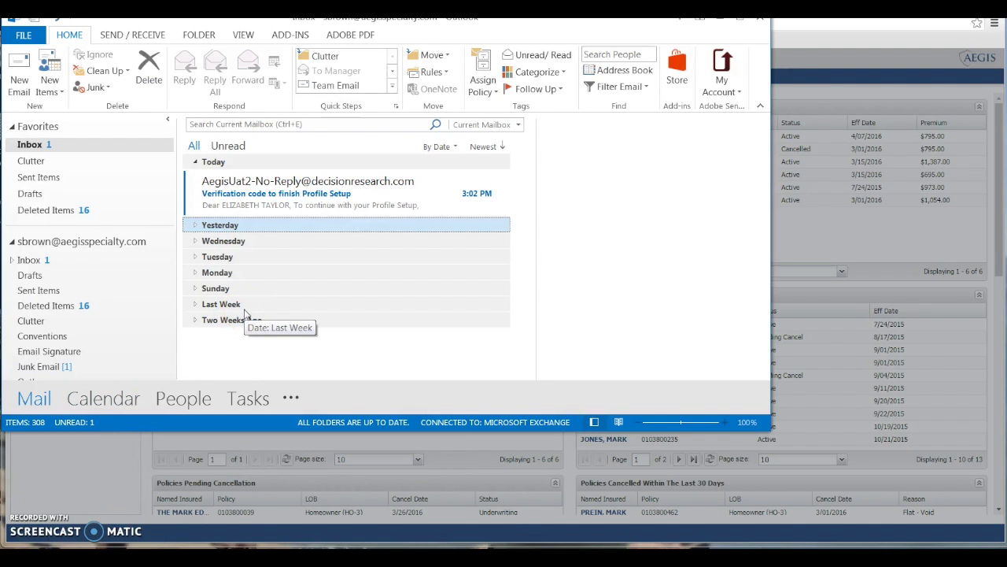
{"action": "left_click", "coordinate": [279, 206]}
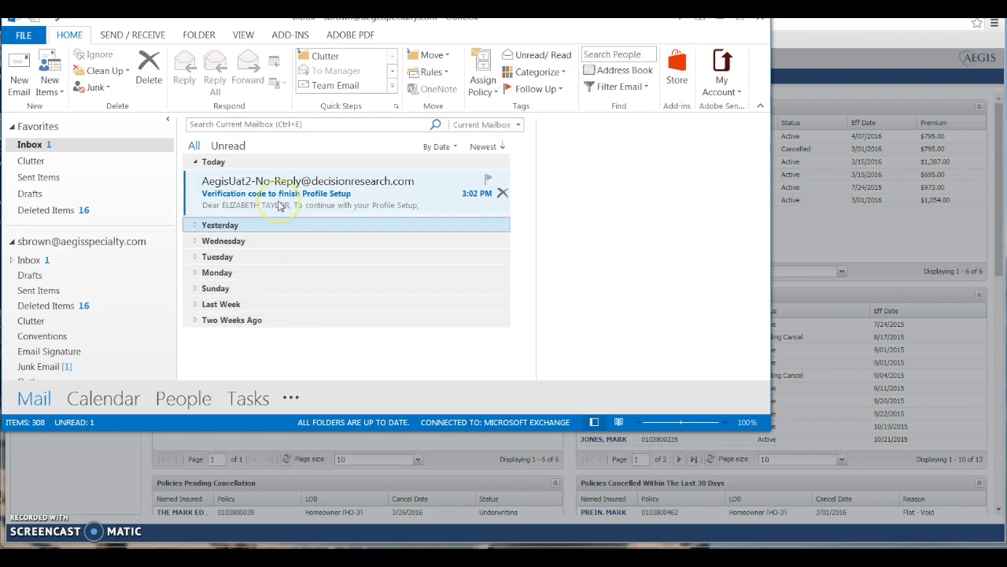
{"action": "double_click", "coordinate": [280, 206]}
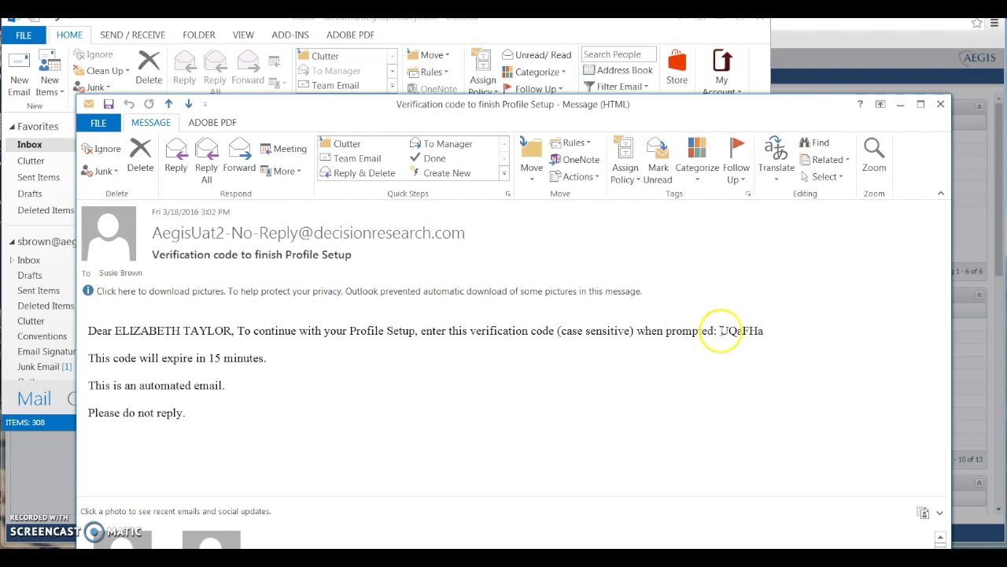
{"action": "left_click_drag", "start_coordinate": [717, 330], "coordinate": [774, 322]}
{"action": "right_click", "coordinate": [763, 331]}
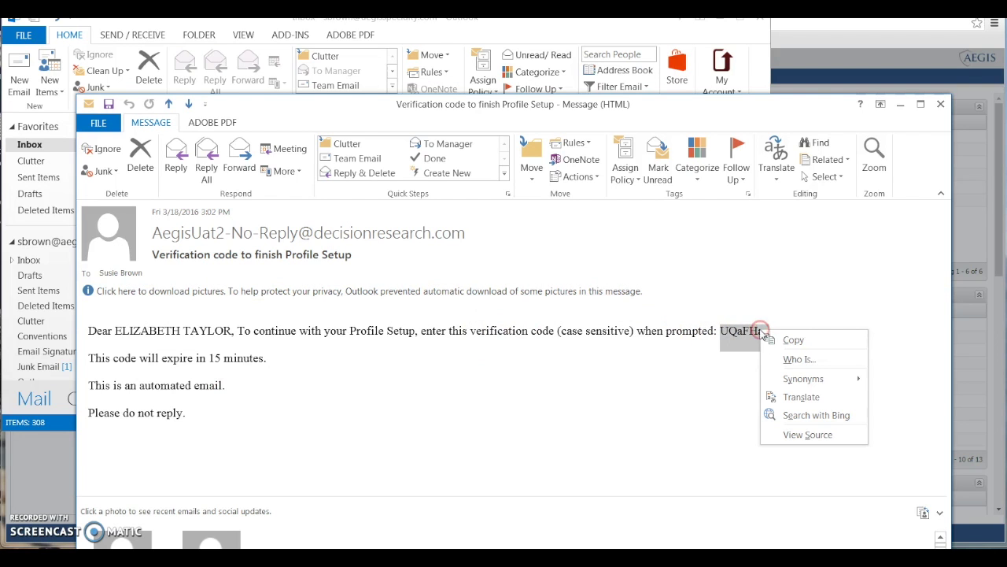
{"action": "left_click", "coordinate": [795, 340]}
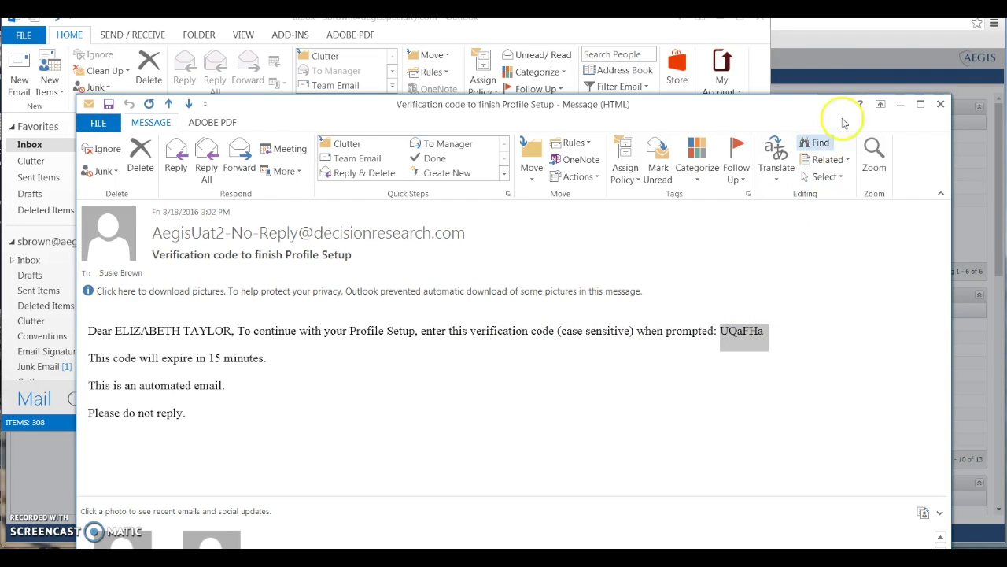
{"action": "left_click", "coordinate": [840, 65]}
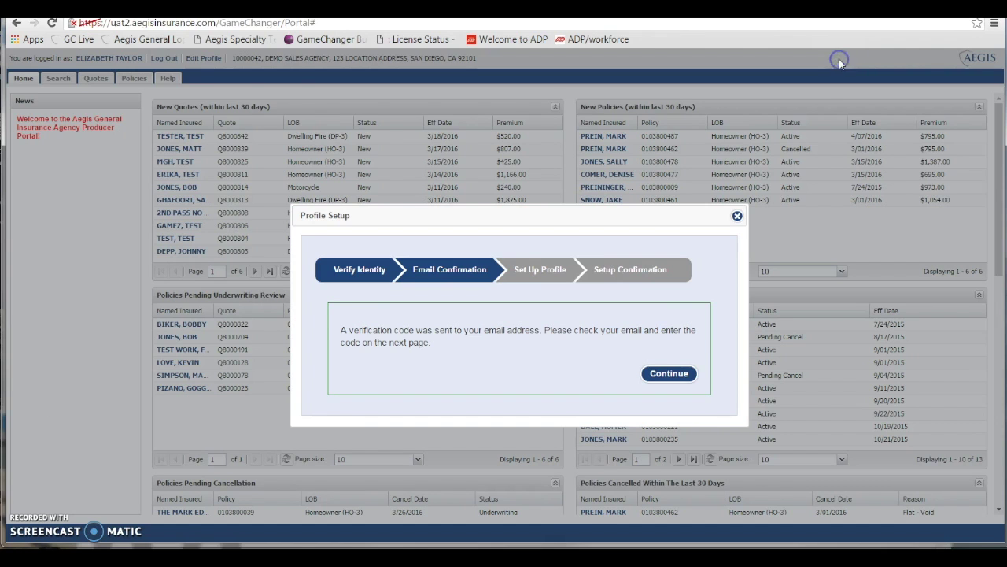
Paste the emailed verification code into the form and fill in Security Answer 1
{"action": "left_click", "coordinate": [669, 373]}
{"action": "right_click", "coordinate": [490, 300]}
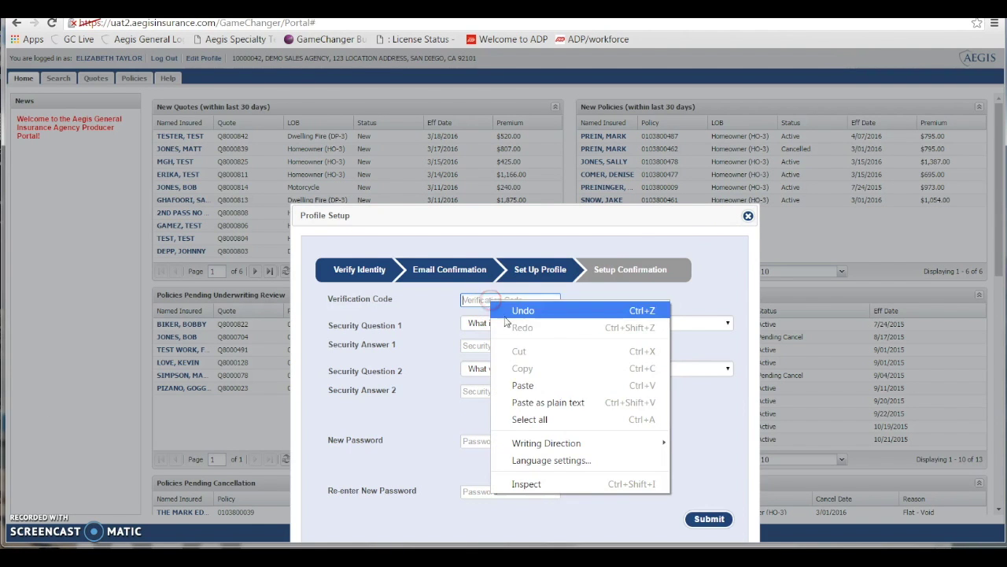
{"action": "left_click", "coordinate": [522, 385]}
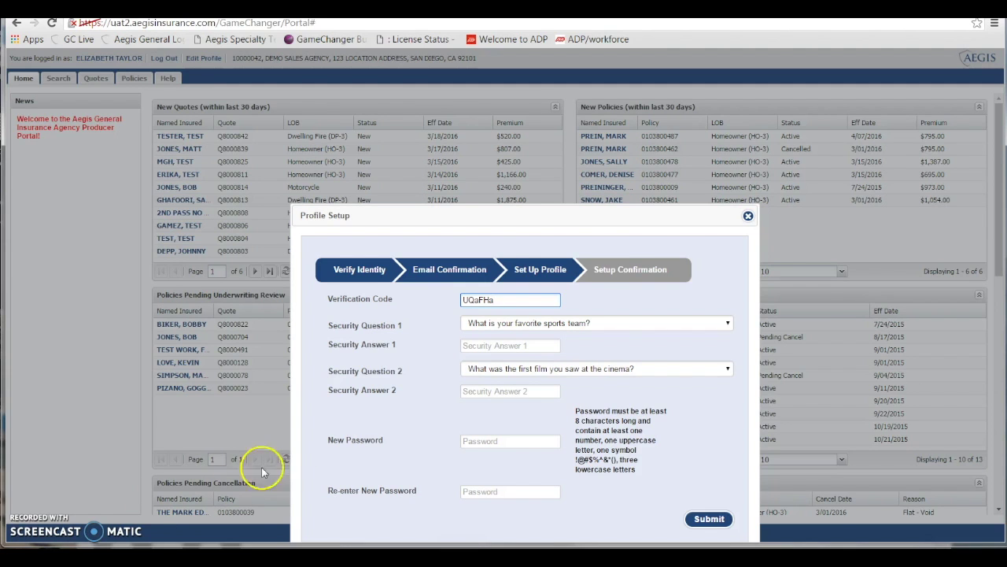
{"action": "left_click", "coordinate": [524, 344]}
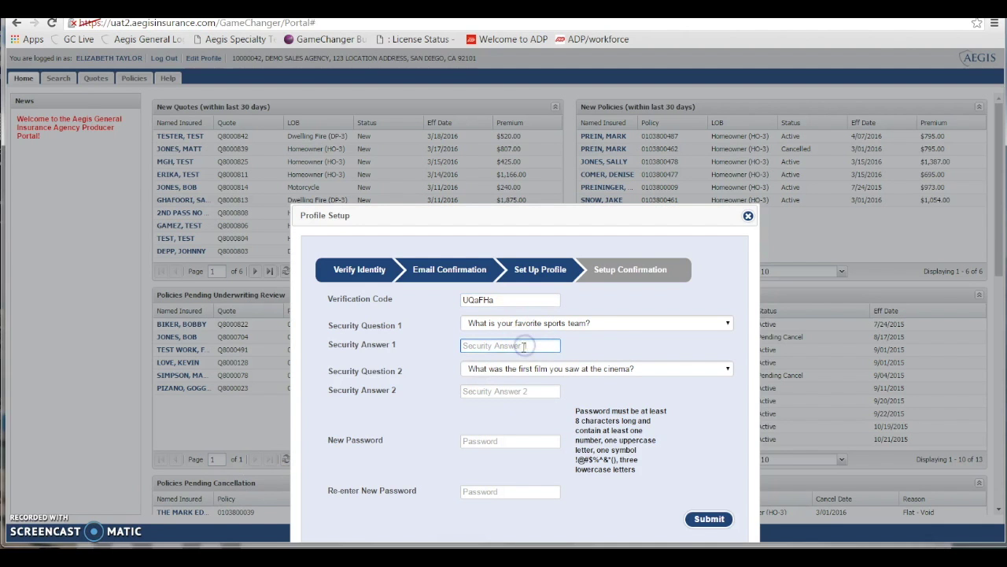
{"action": "left_click", "coordinate": [505, 390]}
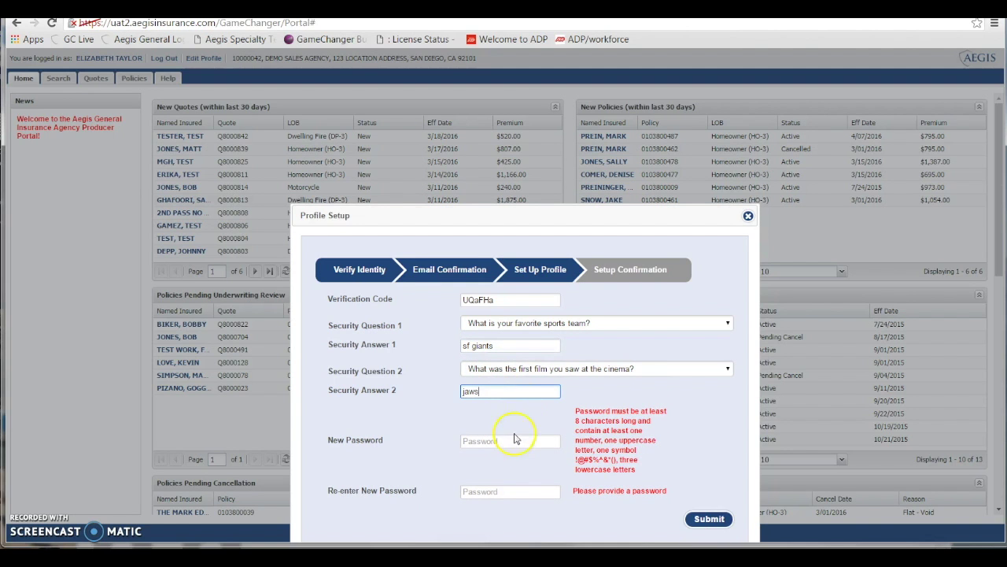
Fill in Security Answer 2, enter and confirm the new password, and submit the form
{"action": "left_click", "coordinate": [512, 441]}
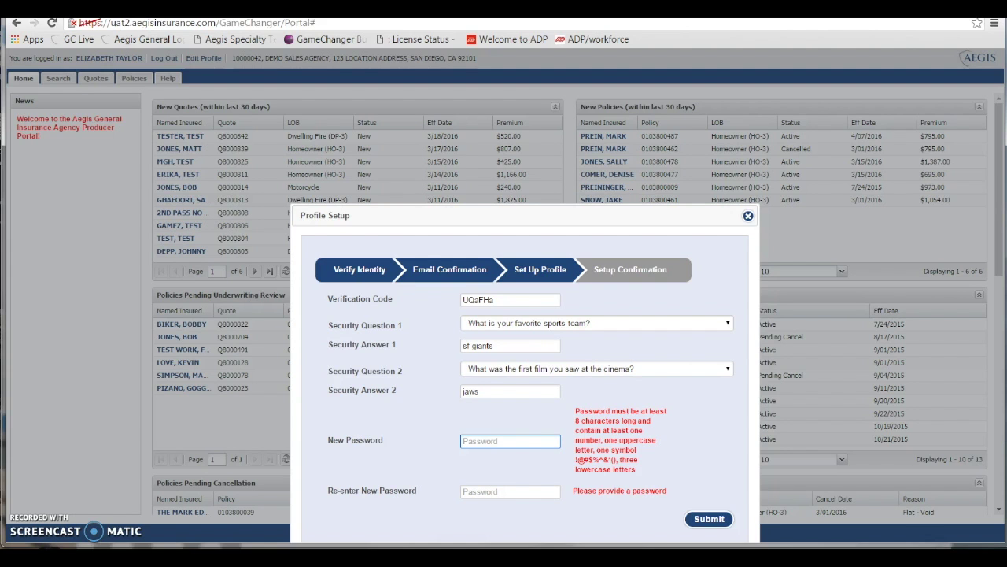
{"action": "left_click", "coordinate": [465, 439]}
{"action": "type", "text": "•••••••••••••"}
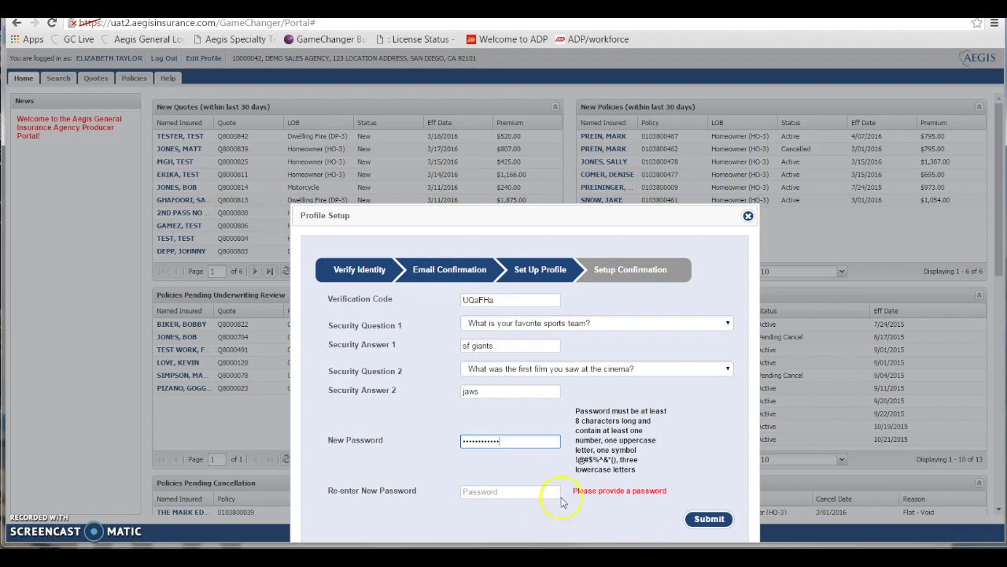
{"action": "left_click", "coordinate": [542, 494]}
{"action": "type", "text": "••••"}
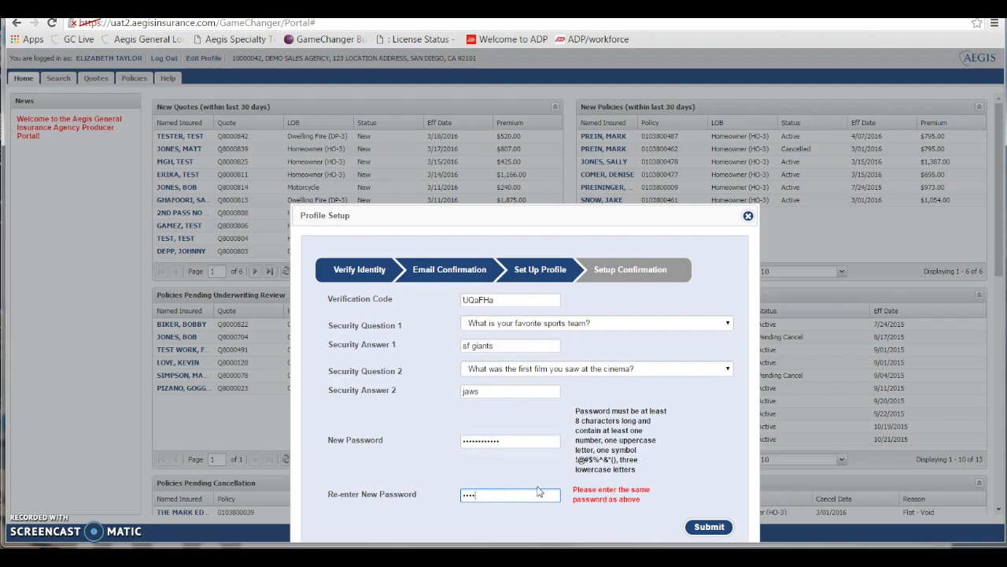
{"action": "type", "text": "•••••••••"}
{"action": "left_click", "coordinate": [538, 486]}
{"action": "left_click", "coordinate": [716, 521]}
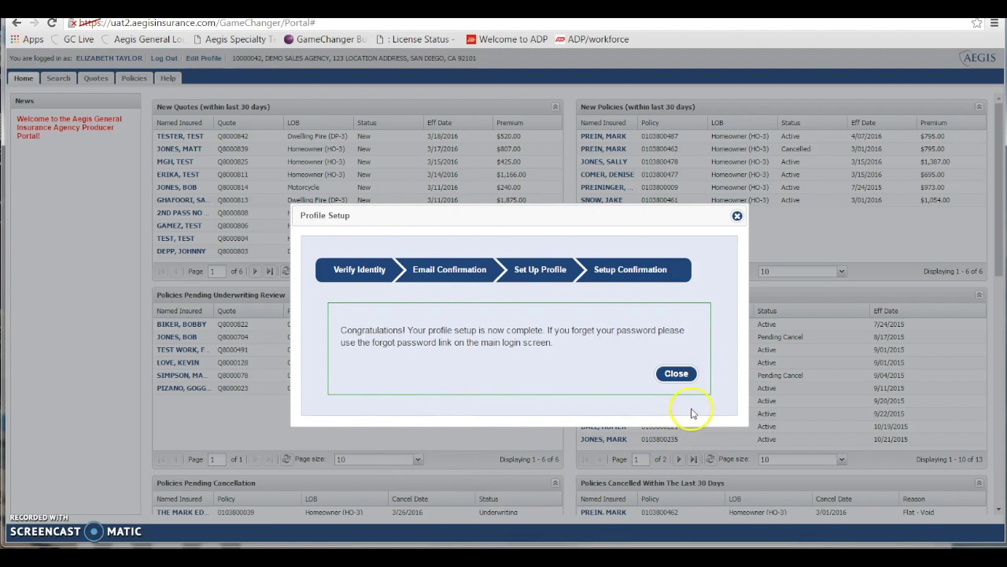
Close the Profile Setup confirmation to show the quotes and policy lists dashboard
{"action": "left_click", "coordinate": [676, 374]}
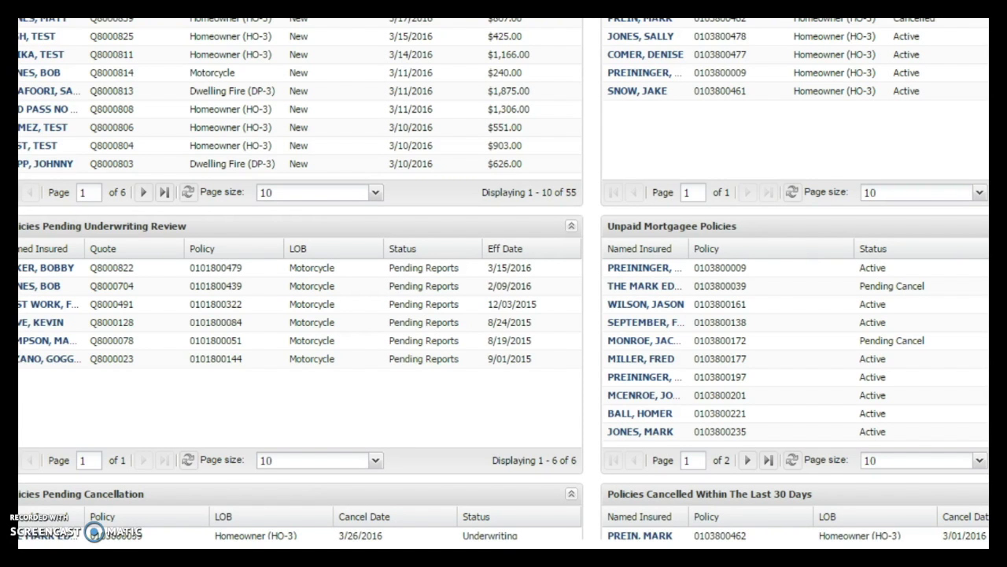
{"action": "mouse_move", "coordinate": [110, 560]}
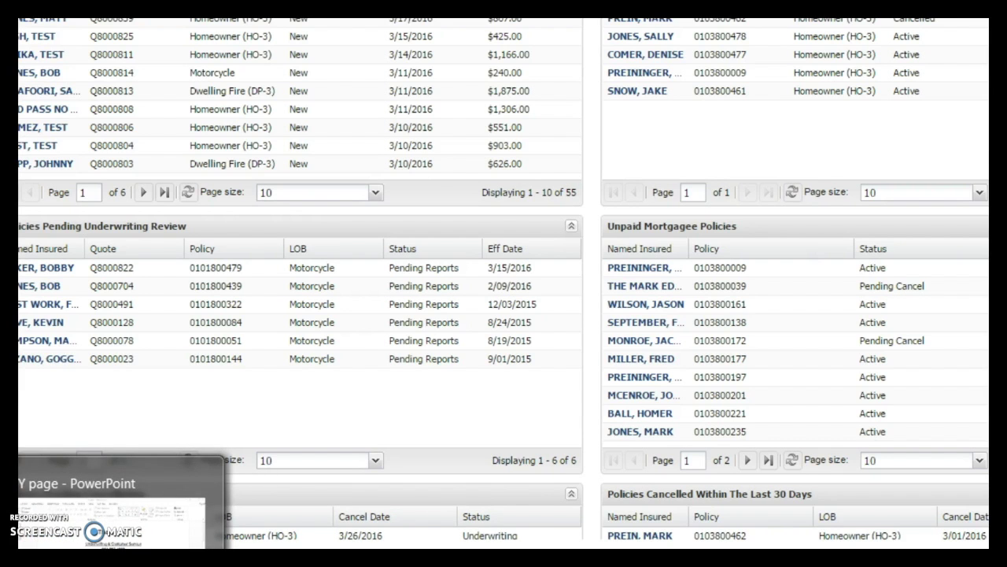